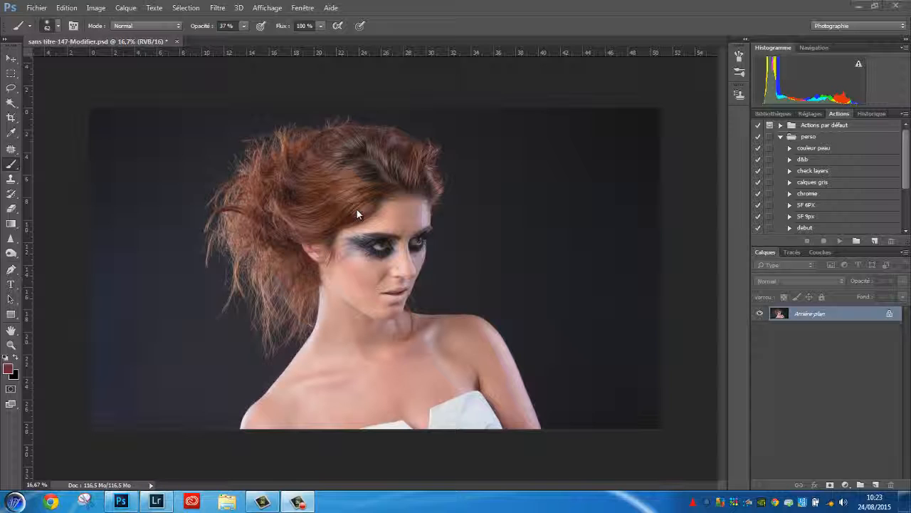
Add a Noir et blanc adjustment layer at 10 % opacity and compare the image with and without it
left_click(845, 485)
left_click(798, 374)
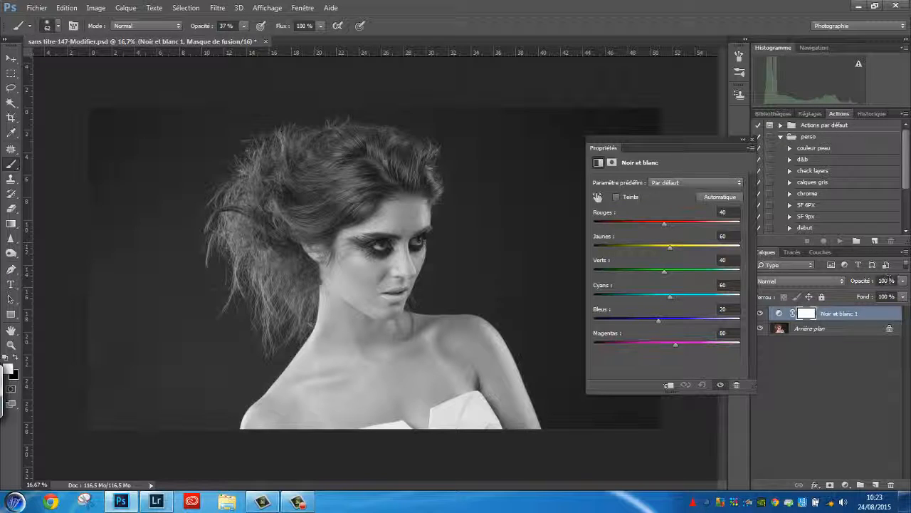
left_click(888, 279)
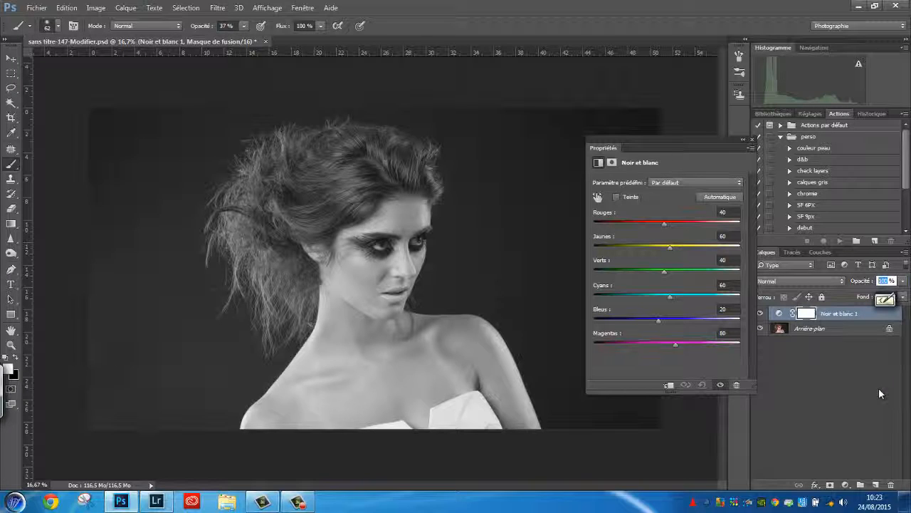
type("5")
key("Return")
type("10")
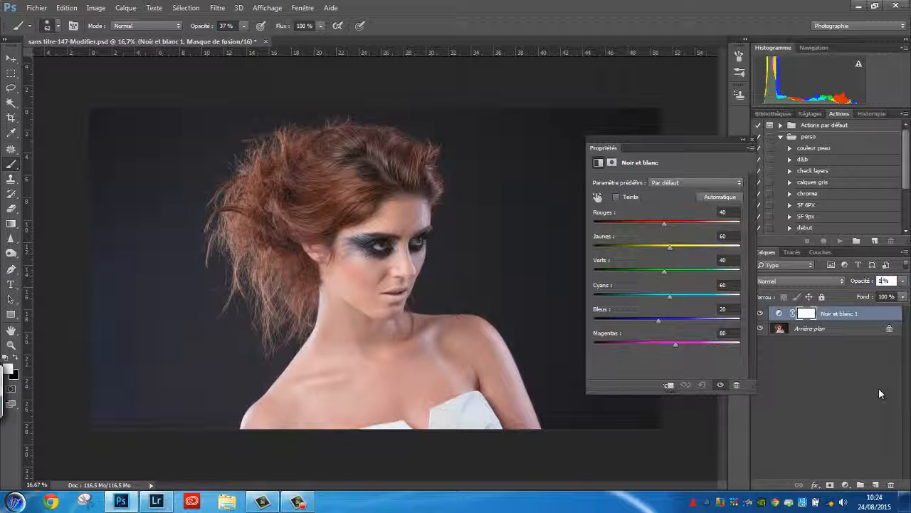
key("Return")
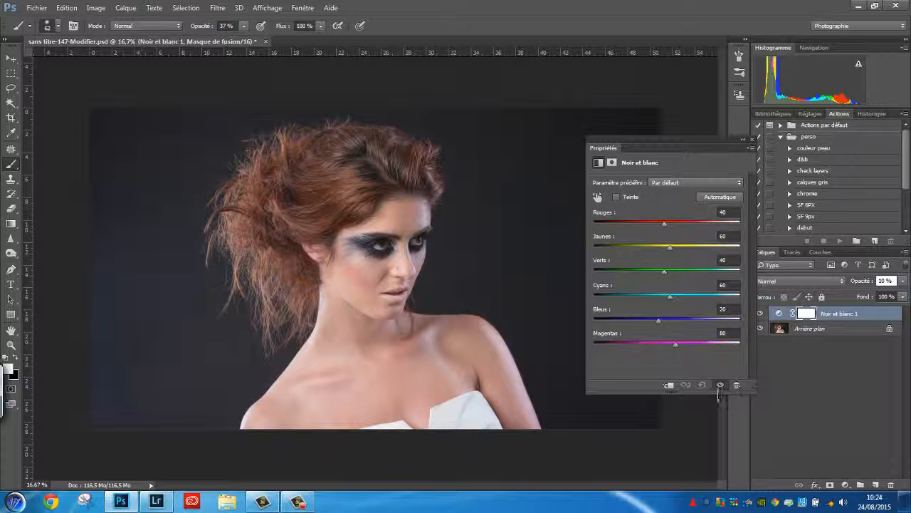
left_click(720, 384)
left_click(721, 385)
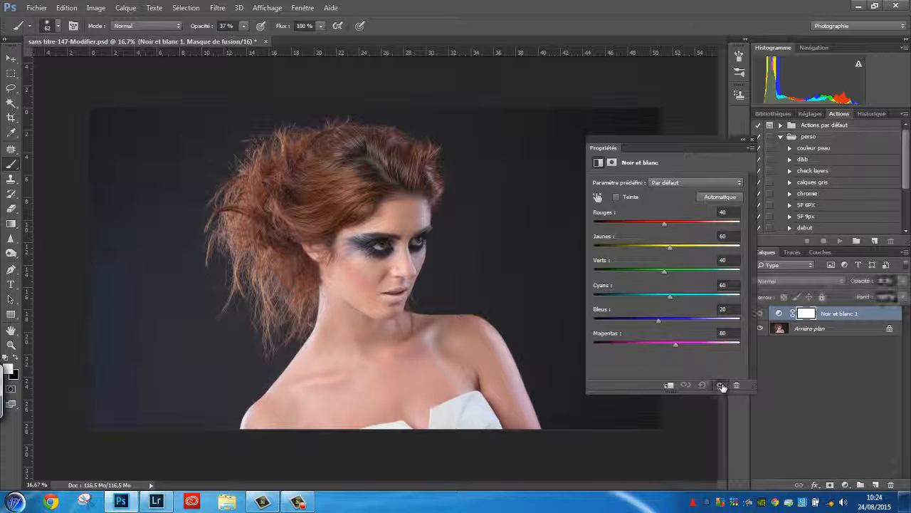
left_click(722, 385)
left_click(722, 385)
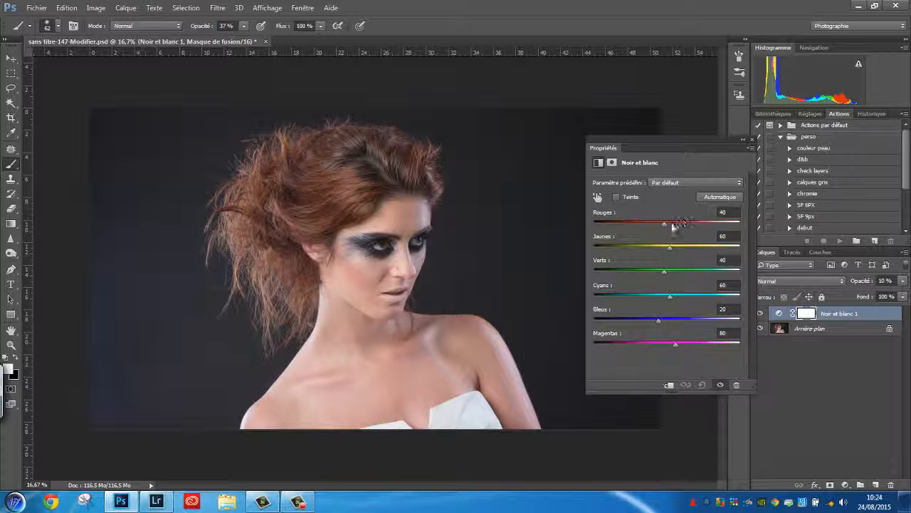
Adjust the Noir et blanc mix to Rouges 100, Jaunes -41, Verts 67, Cyans 97, Bleus 242 and Magentas 91
left_click_drag(663, 226, 593, 249)
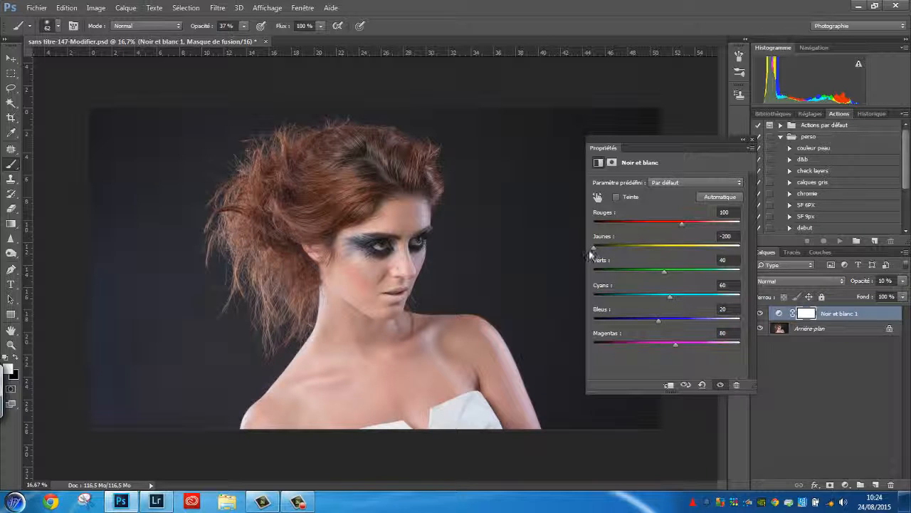
left_click_drag(747, 254, 641, 249)
mouse_move(664, 271)
left_mouse_down()
mouse_move(618, 269)
mouse_move(672, 269)
left_mouse_up()
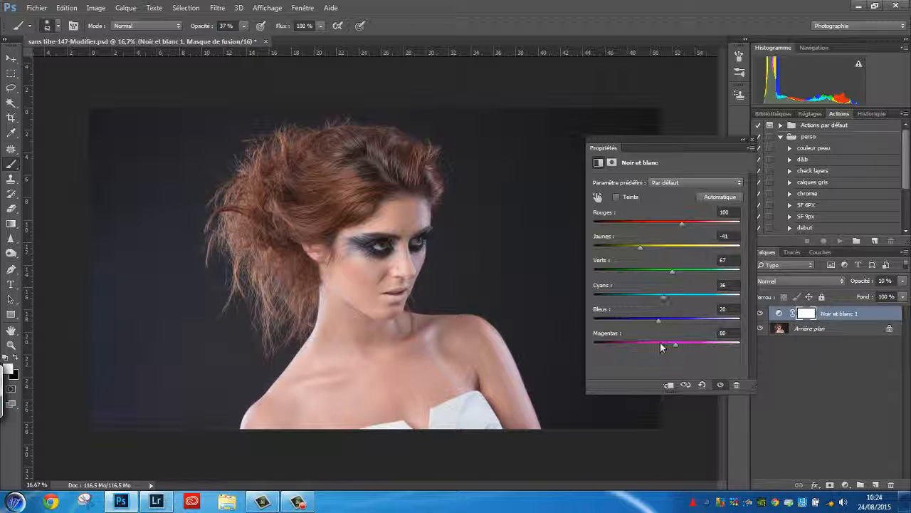
left_click_drag(658, 322, 724, 320)
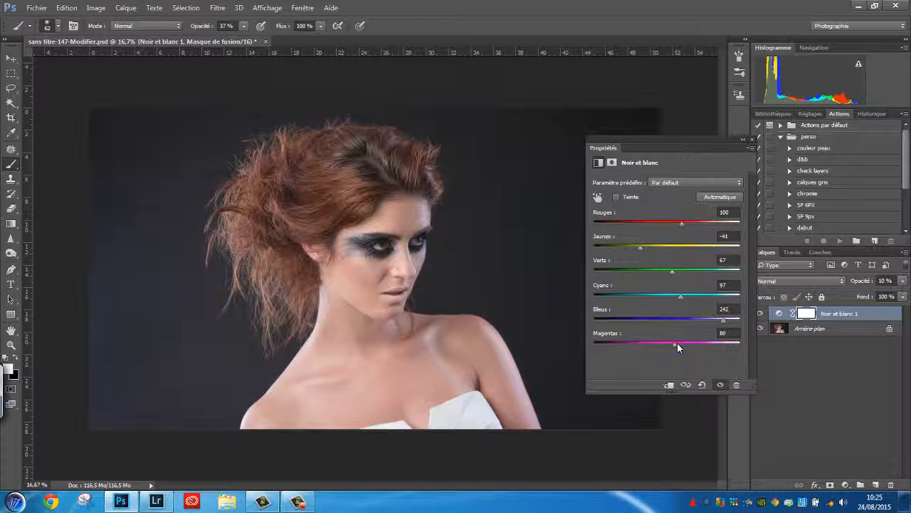
mouse_move(677, 343)
left_mouse_down()
mouse_move(643, 346)
mouse_move(684, 348)
left_mouse_up()
Set the Noir et blanc layer's opacity to 15 % and compare the image with and without the adjustment
left_click(887, 282)
type("100")
key("Return")
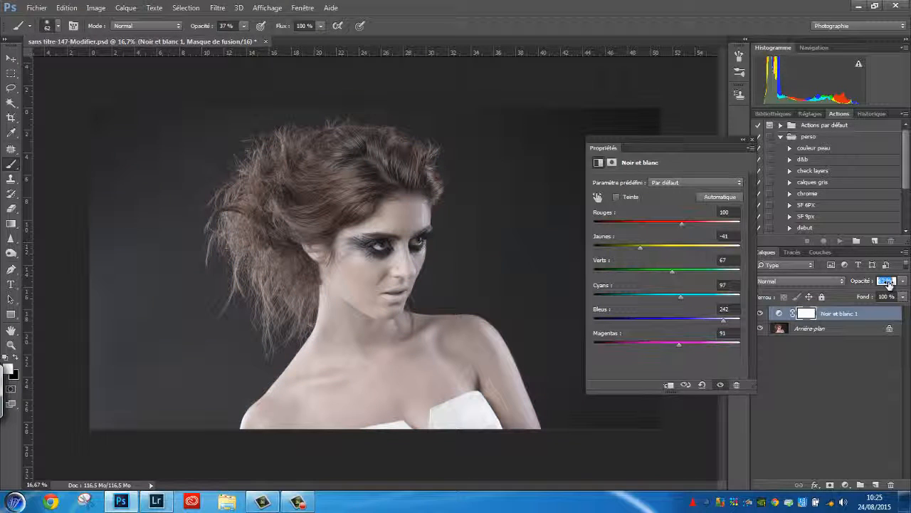
type("15")
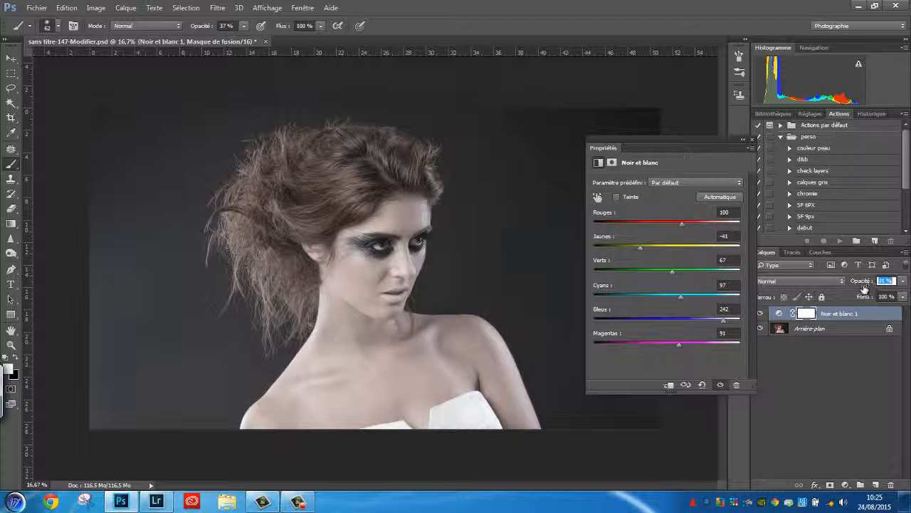
key("Return")
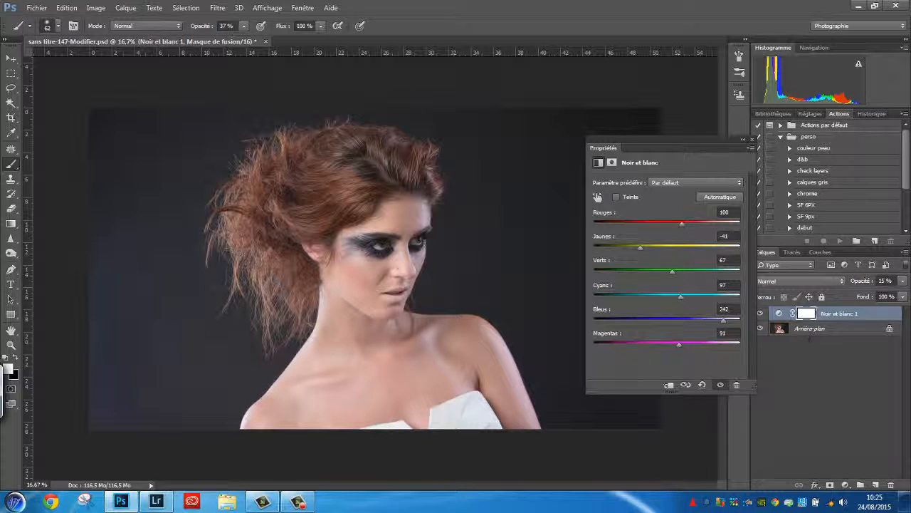
left_click(720, 385)
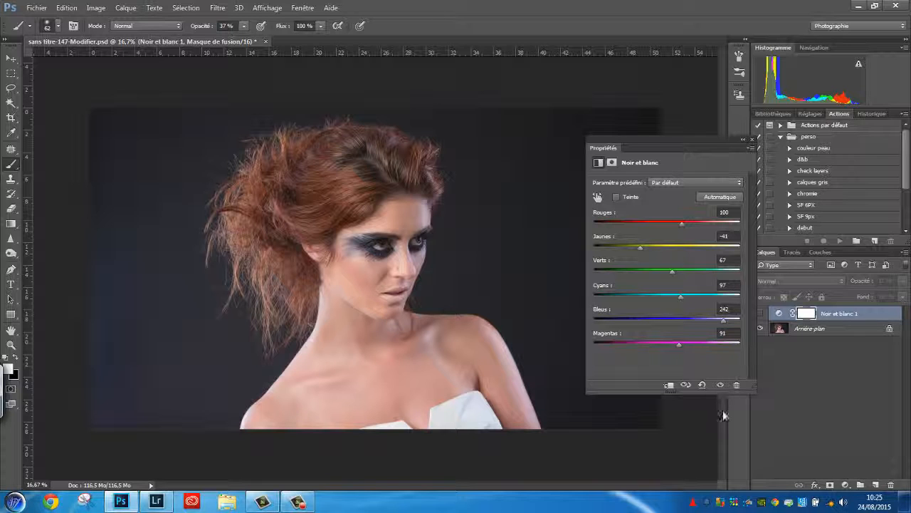
left_click(721, 387)
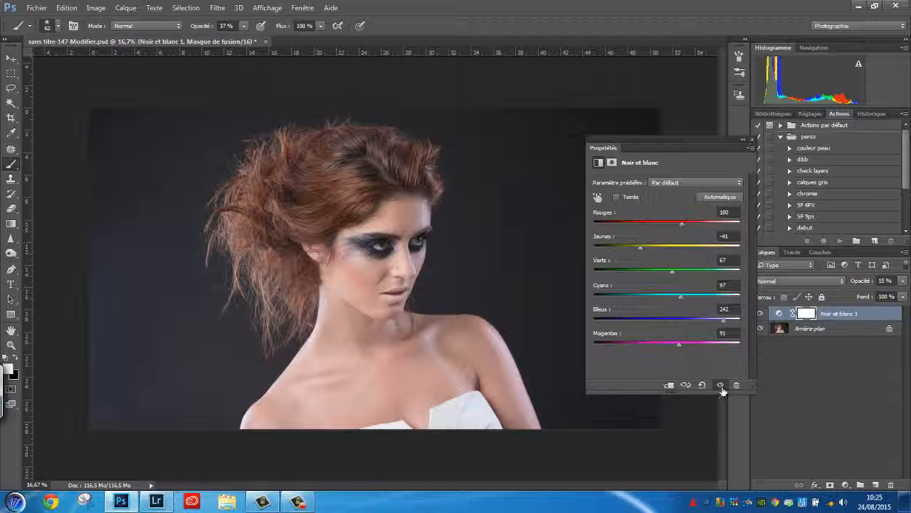
left_click(721, 385)
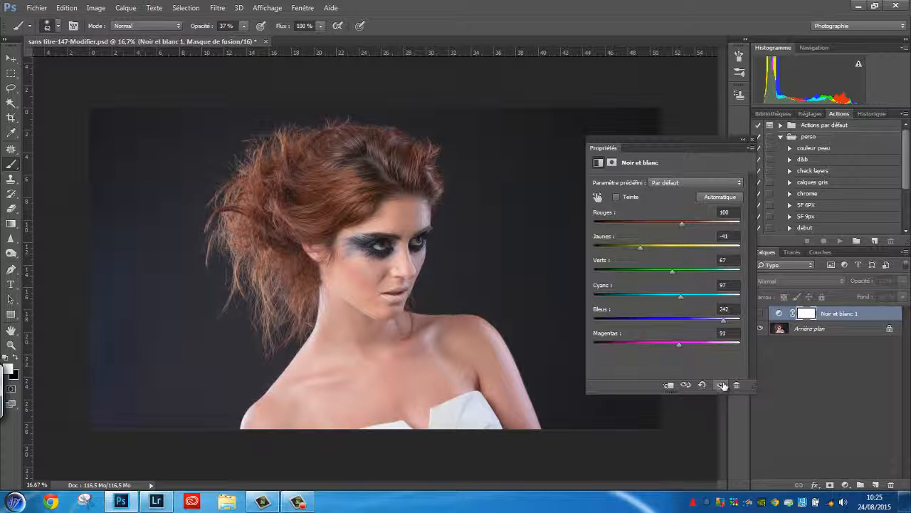
left_click(723, 385)
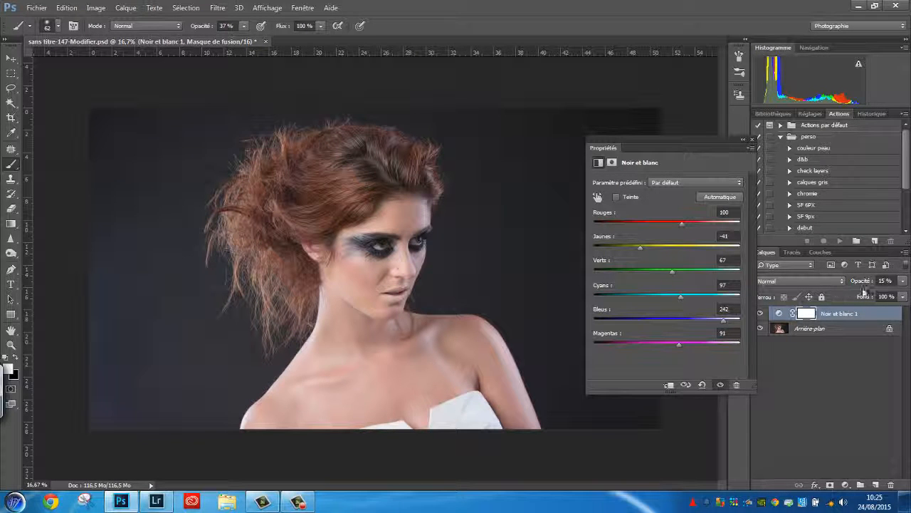
Try the Noir et blanc layer at 50 % opacity, lower it to 10 % and close its properties
left_click(883, 280)
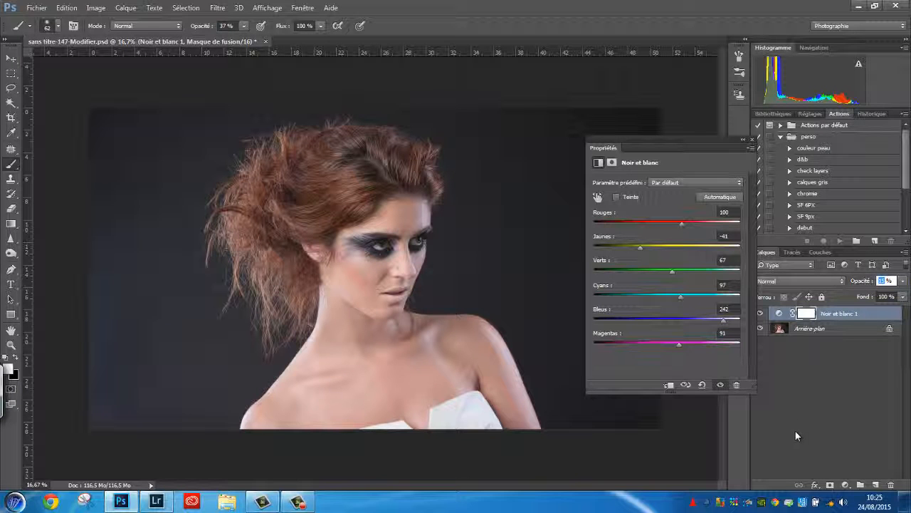
type("50")
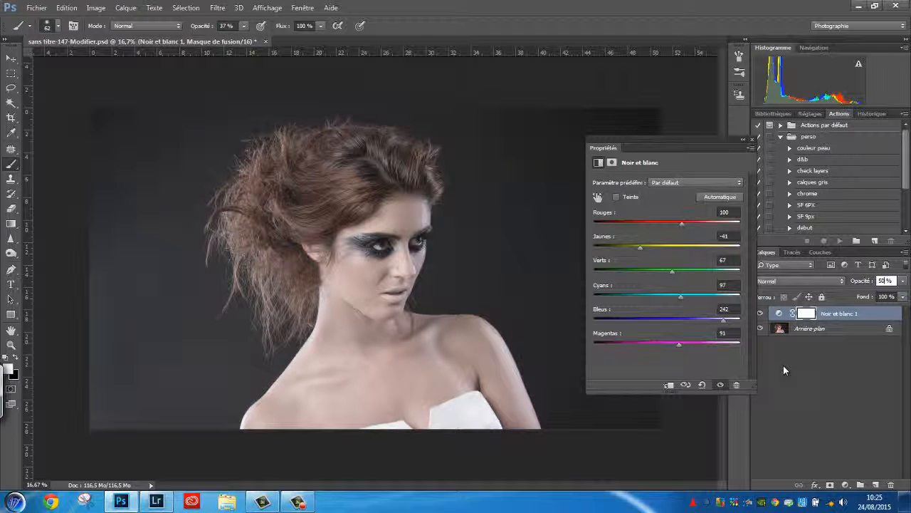
left_click(885, 281)
type("10")
key("Return")
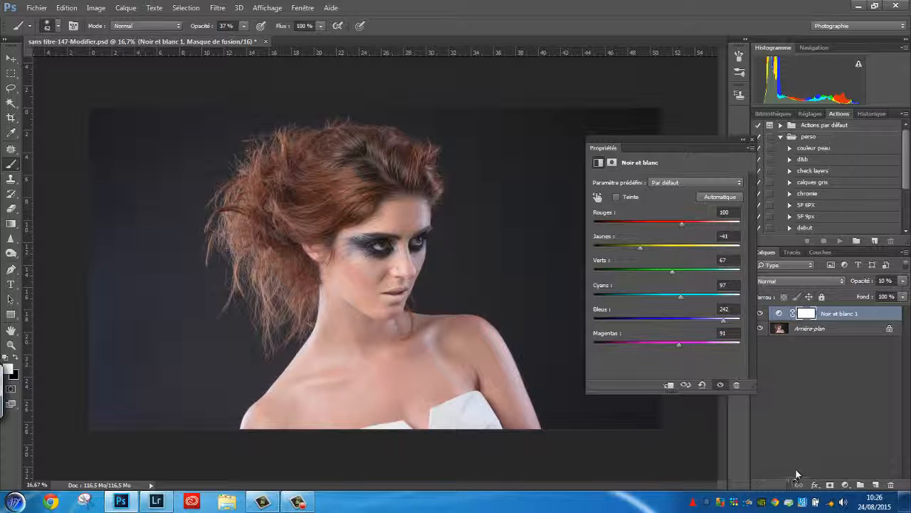
left_click(761, 169)
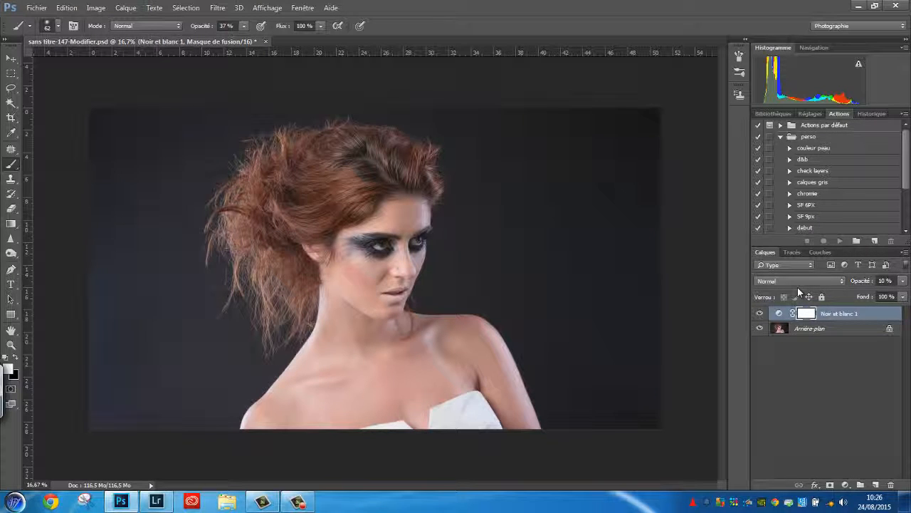
Reopen the Noir et blanc adjustment's properties, enable Teinte and choose a bright red tint colour
double_click(779, 314)
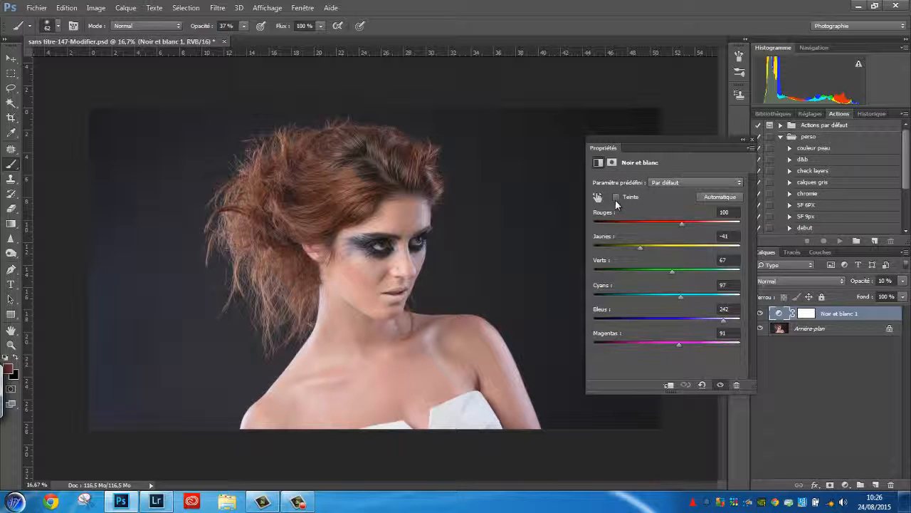
left_click(597, 196)
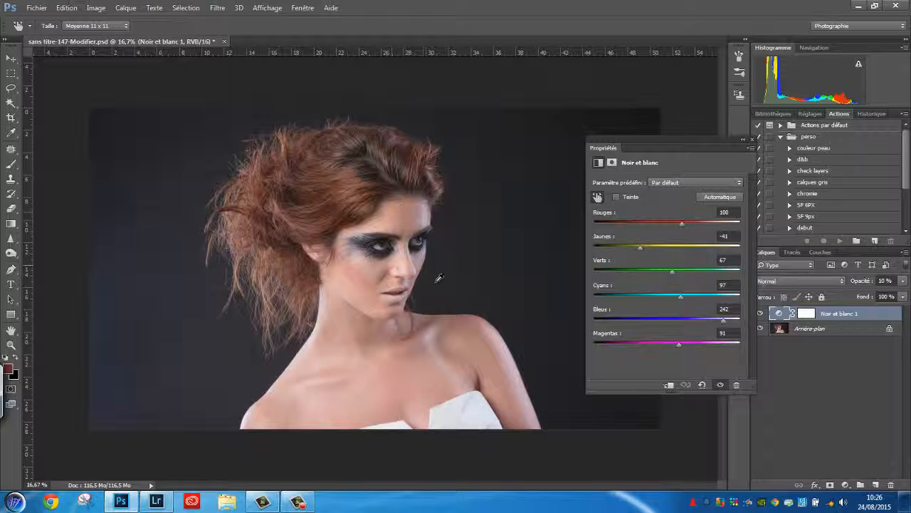
left_click(616, 197)
left_click(647, 197)
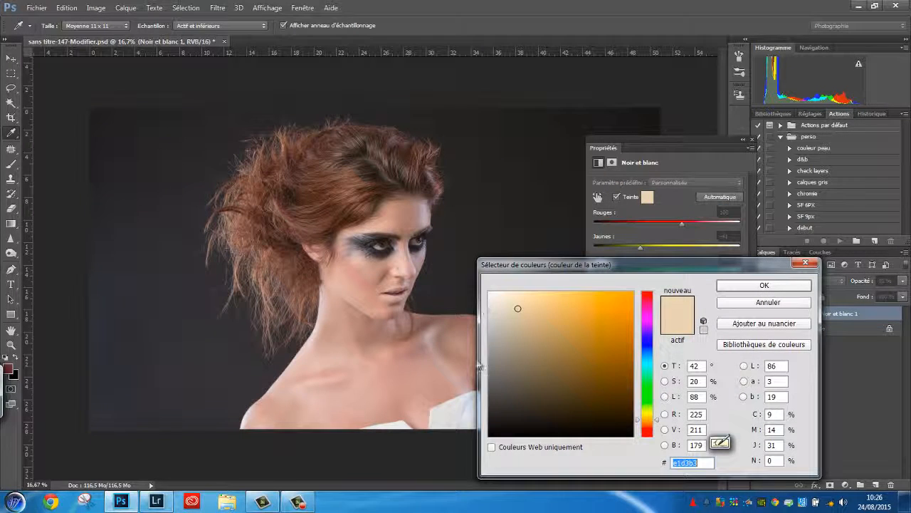
left_click(610, 340)
left_click(574, 392)
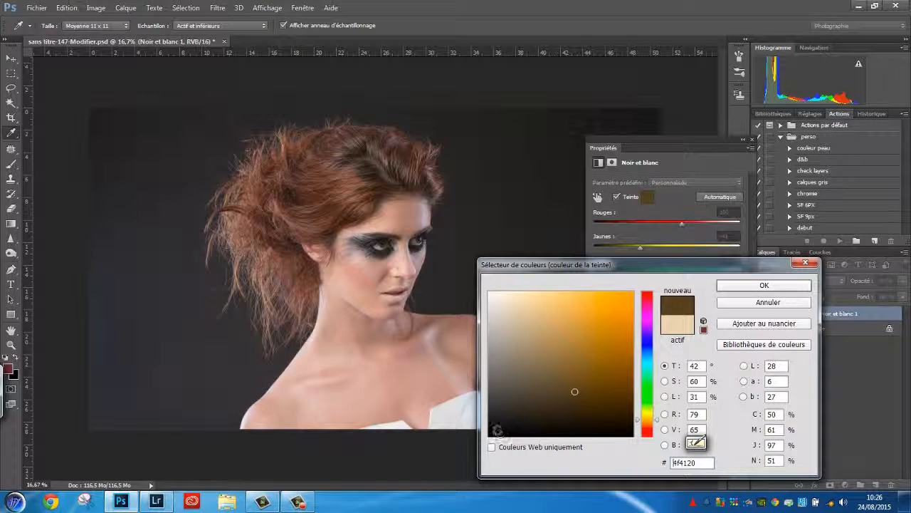
left_click_drag(648, 374, 647, 438)
Try the red-tinted adjustment layer at 100 % opacity and reduce it to 5 %
left_click_drag(865, 282, 909, 282)
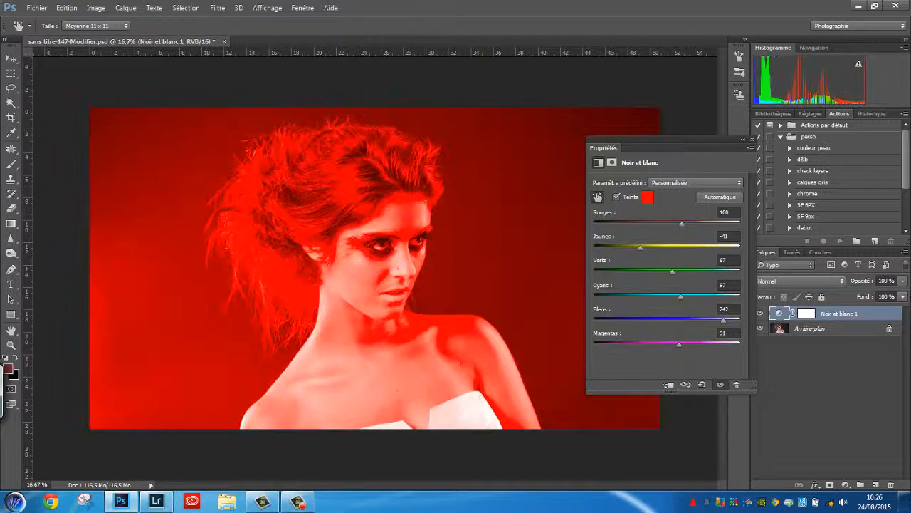
double_click(885, 281)
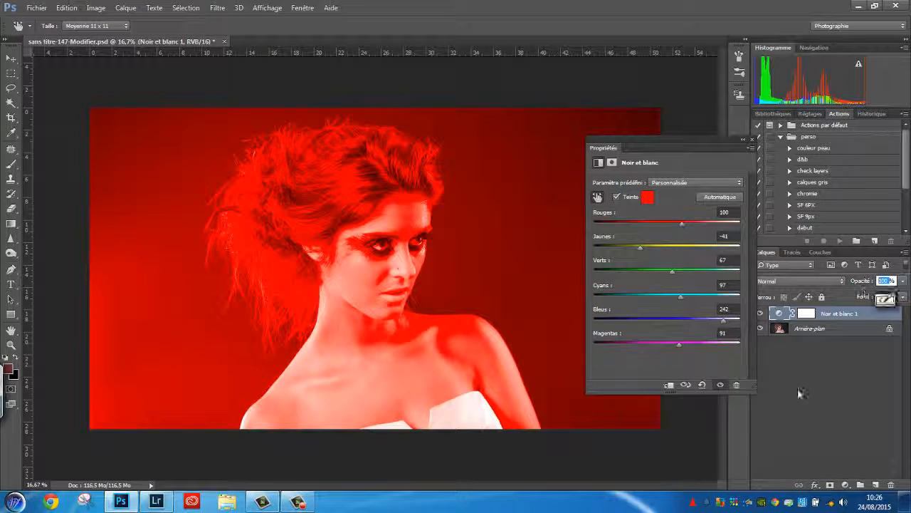
type("5")
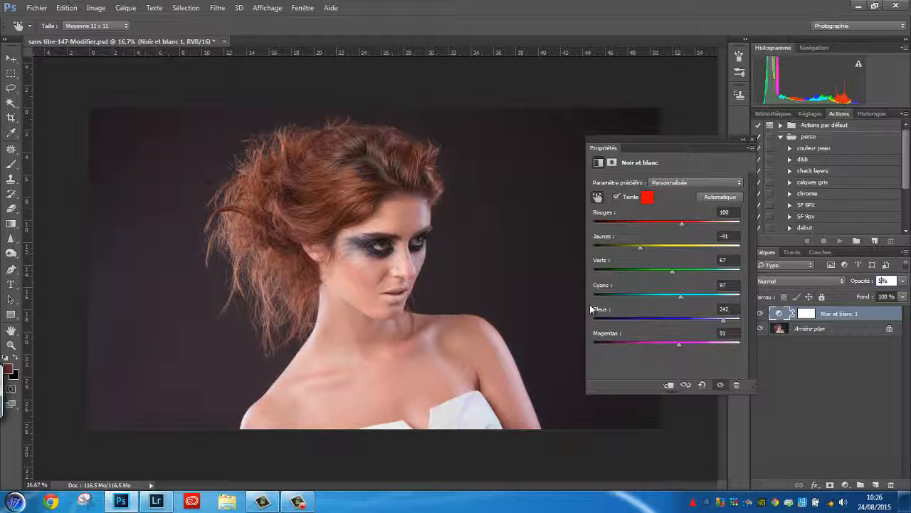
Set the adjustment's Rouges to 145 and Jaunes to 13, and raise the layer's opacity to 33 %
mouse_move(681, 223)
left_mouse_down()
mouse_move(673, 224)
mouse_move(711, 228)
mouse_move(695, 226)
left_mouse_up()
left_click_drag(640, 250, 656, 249)
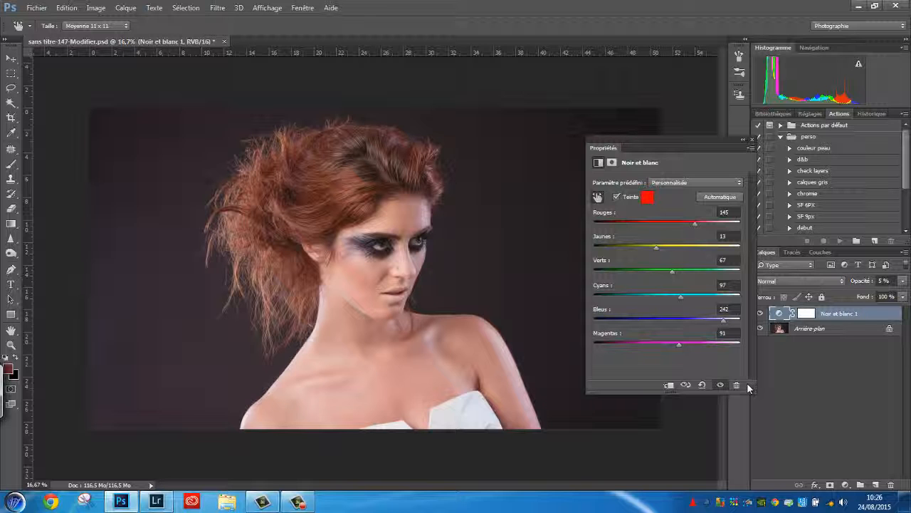
left_click_drag(863, 281, 882, 281)
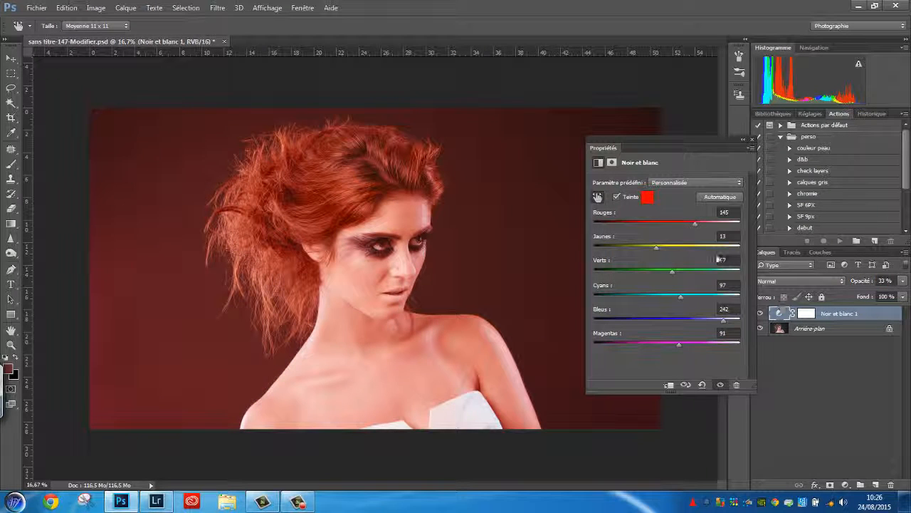
left_click(753, 139)
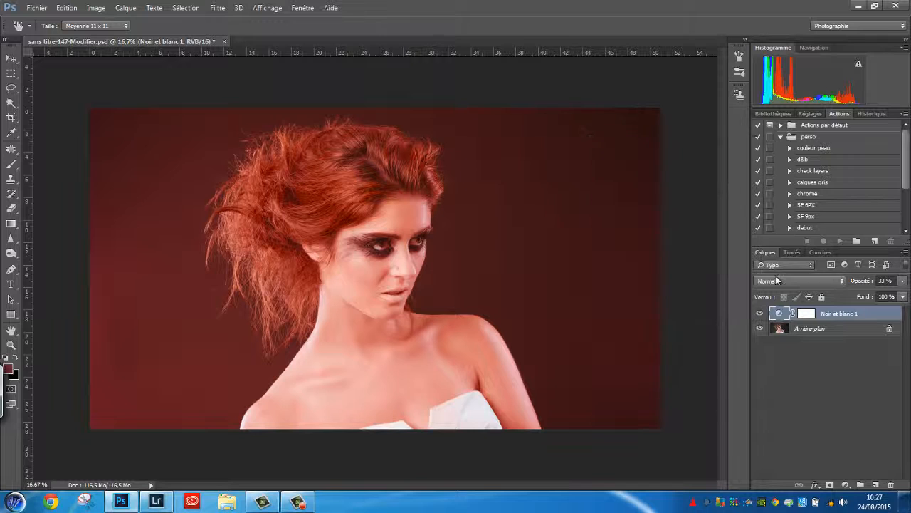
Try the Fondu and Obscurcir blend modes on the tinted layer, comparing the Obscurcir result with the layer hidden
left_click(775, 281)
left_click(776, 289)
left_click(791, 282)
left_click(779, 302)
left_click(791, 282)
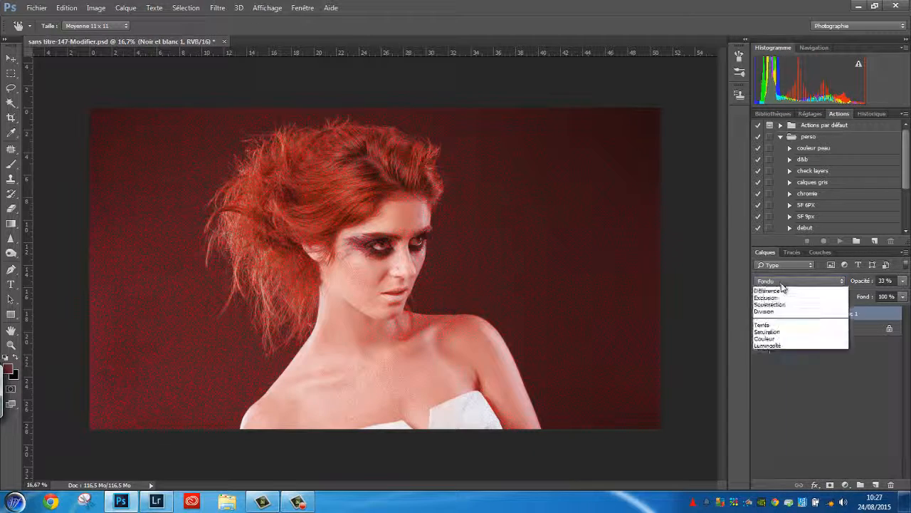
left_click(780, 305)
left_click(760, 313)
left_click(759, 313)
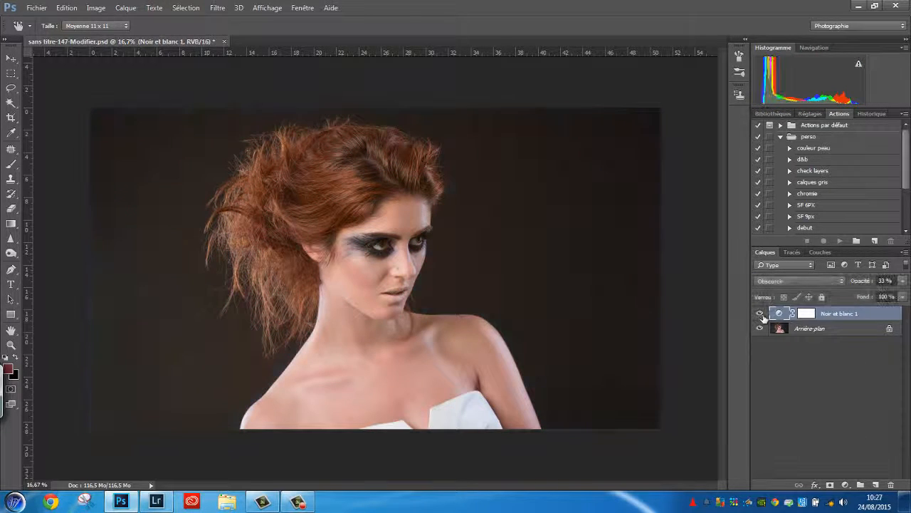
left_click(760, 313)
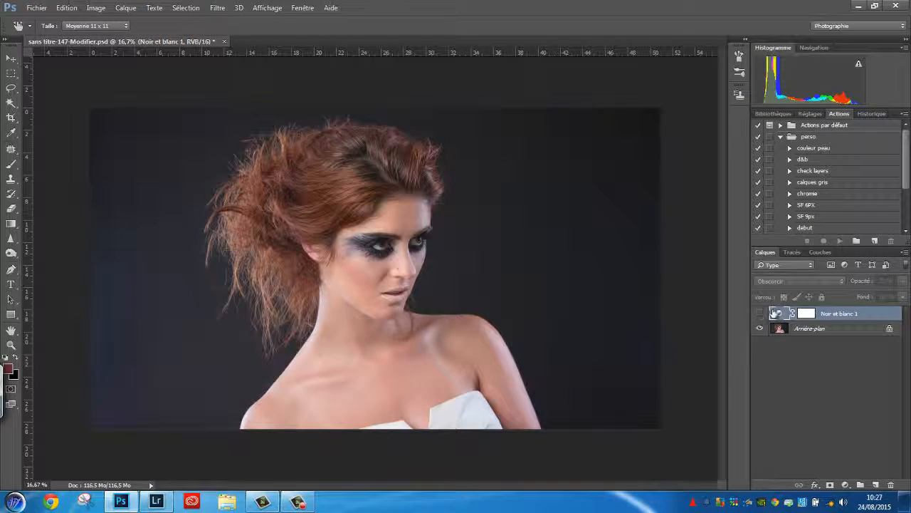
left_click(760, 313)
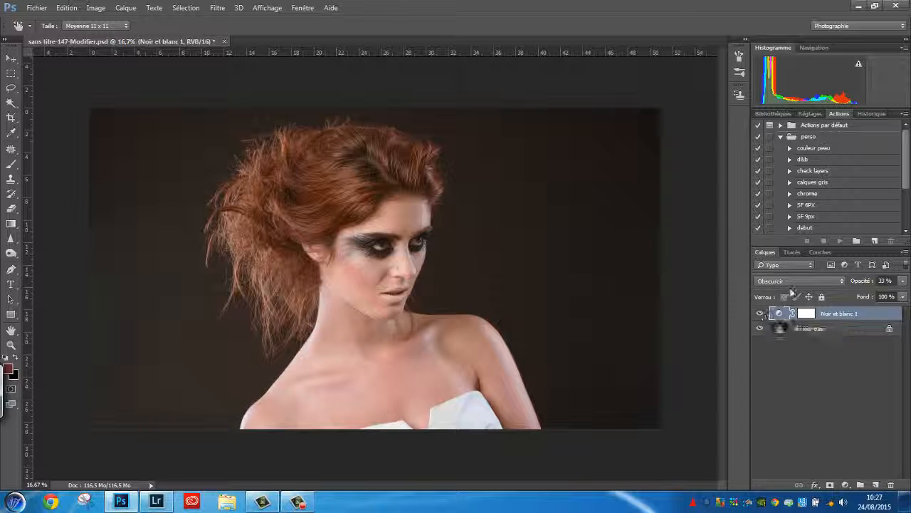
Try the Lumière tamisée, Couleur and Teinte blend modes on the tinted layer, raising the opacity to 67 % with Teinte
key("shift+alt+o")
left_click(774, 284)
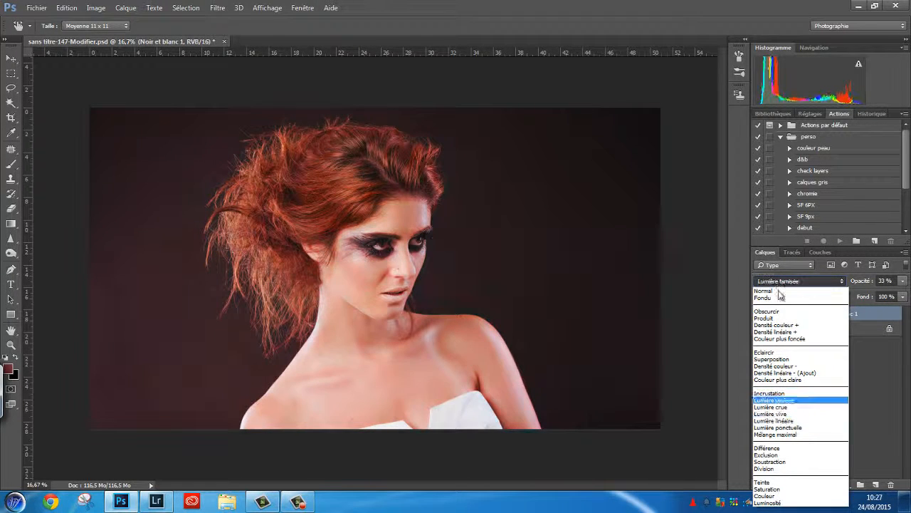
left_click(766, 497)
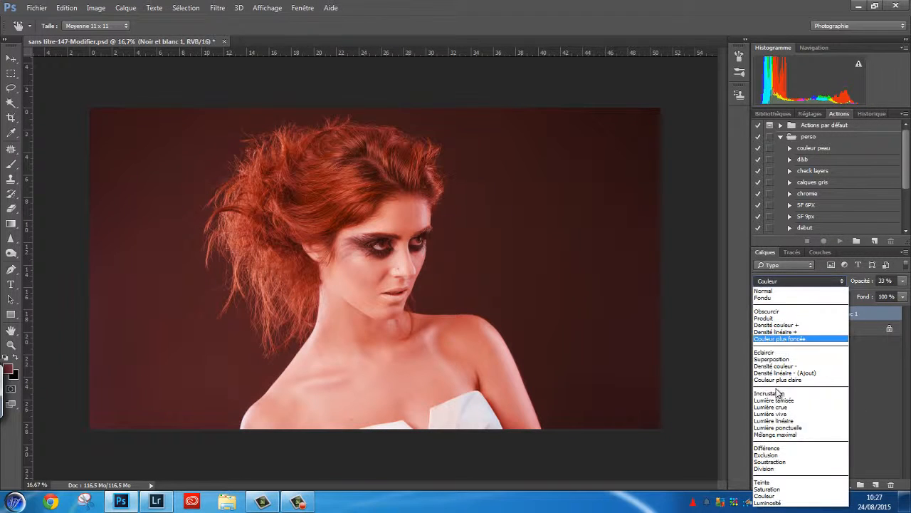
left_click(766, 482)
key("0")
key("6")
key("7")
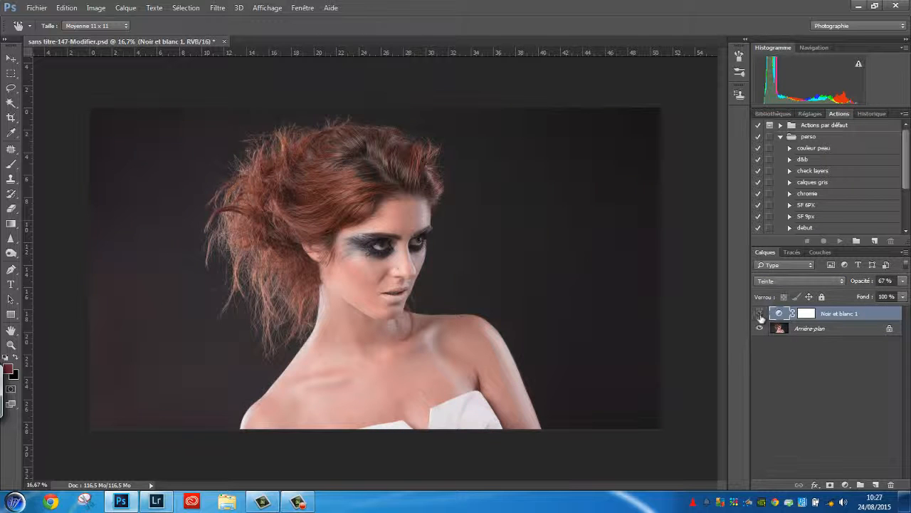
Return the red-tinted layer to Normal blend mode at 5 % opacity and compare the image with the layer hidden and shown
left_click(781, 282)
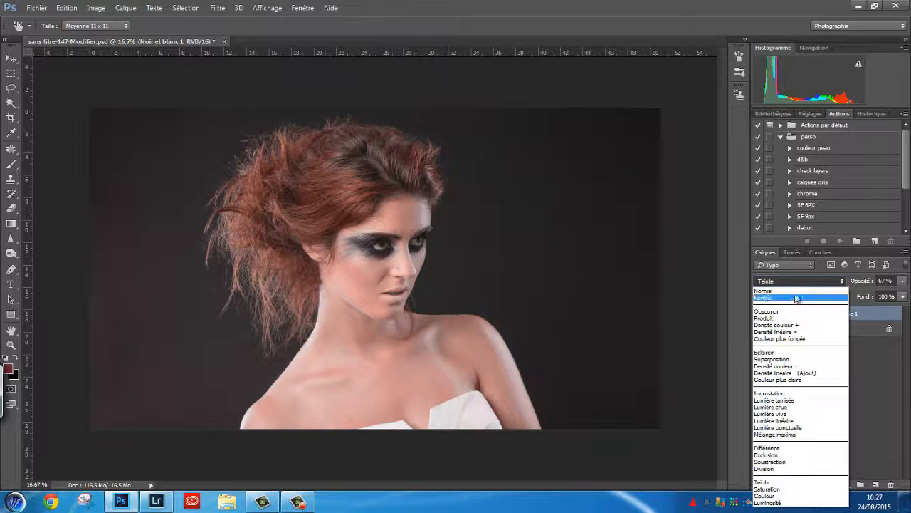
left_click(782, 293)
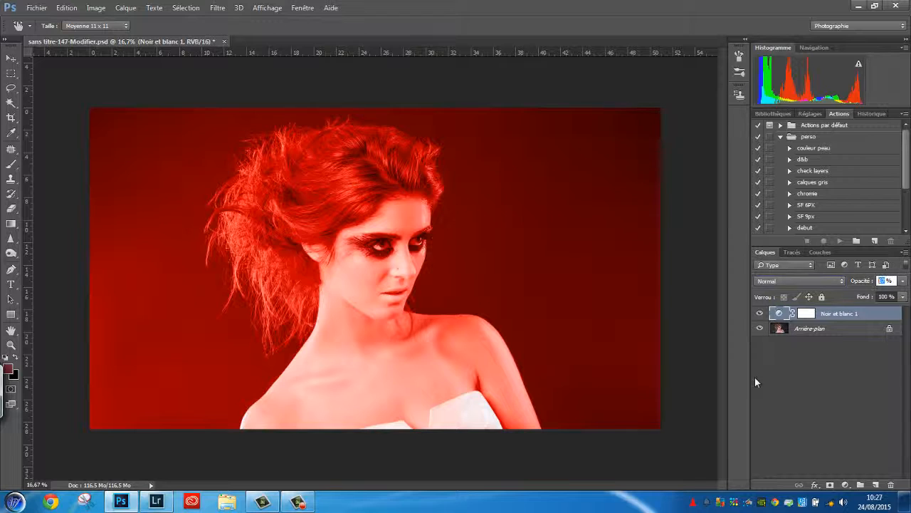
key("0")
key("5")
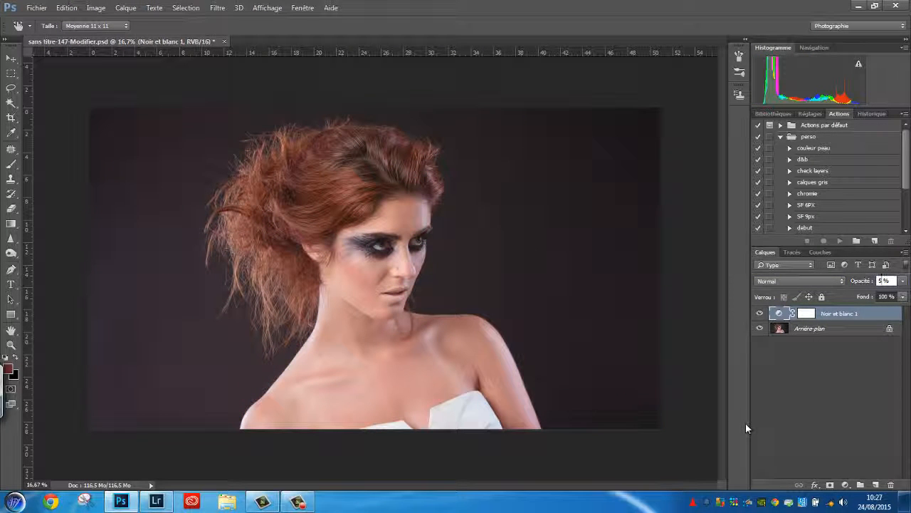
left_click(760, 314)
left_click(759, 314)
left_click(760, 315)
left_click(760, 315)
Add a second Noir et blanc adjustment layer and set its opacity to 10 %
left_click(845, 484)
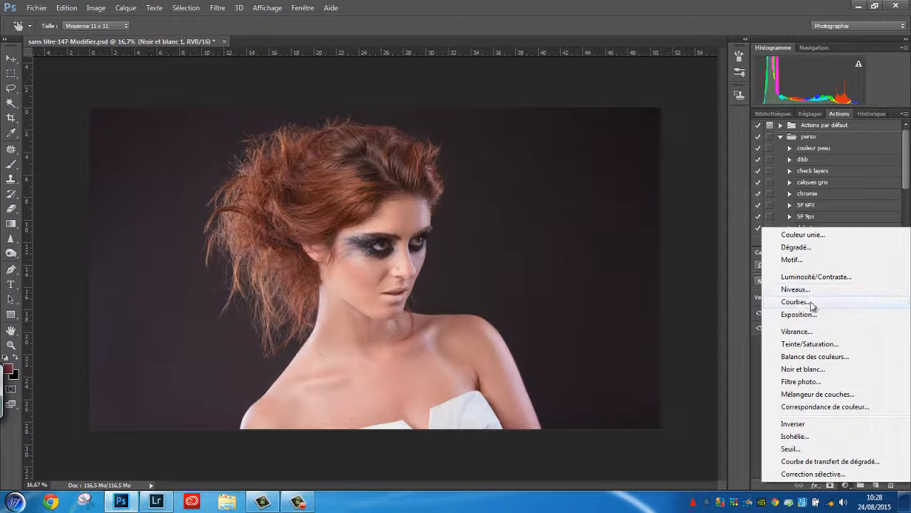
left_click(800, 369)
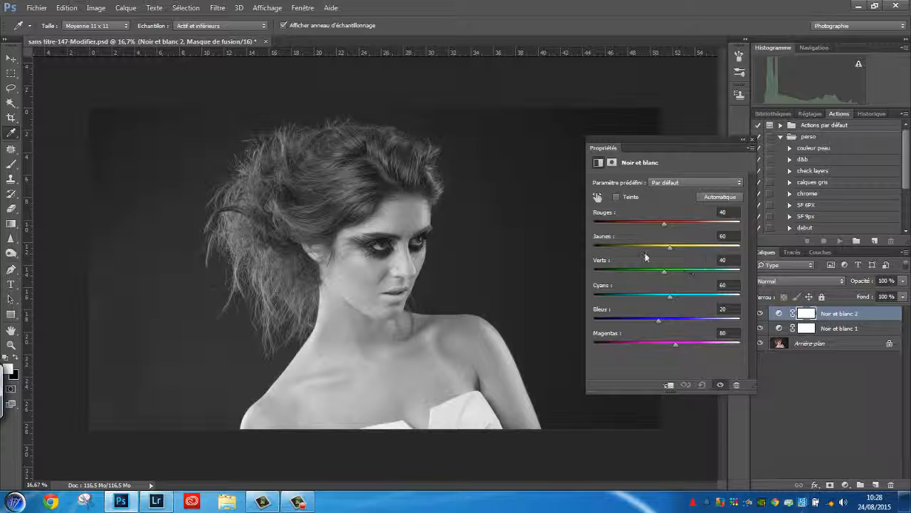
left_click(886, 280)
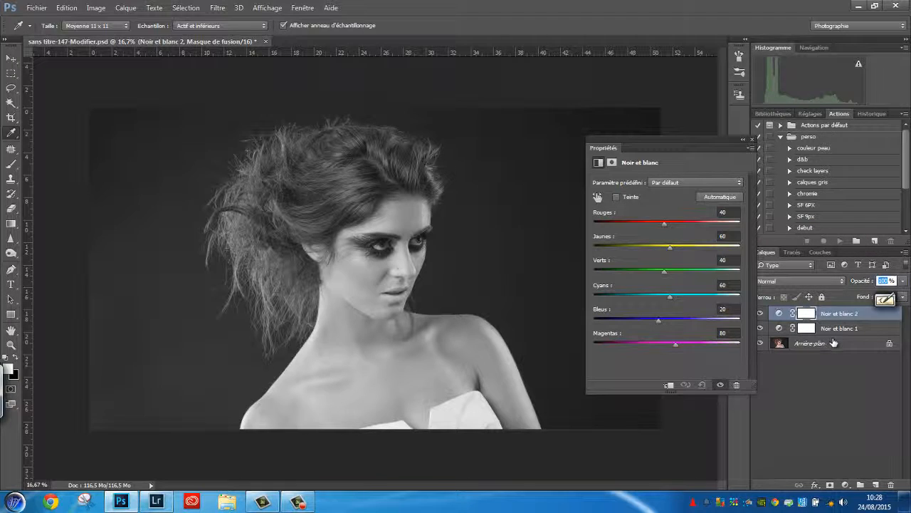
type("10")
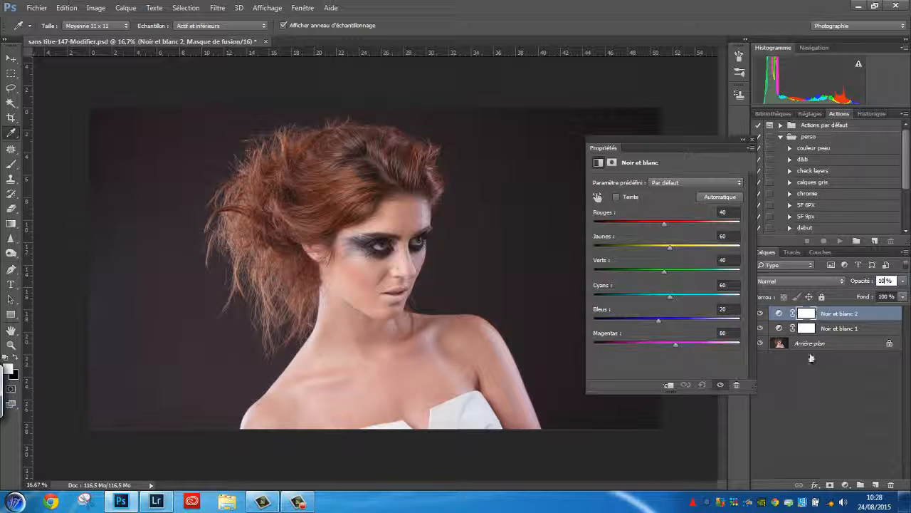
Enable Teinte on the second Noir et blanc adjustment and choose a vivid blue tint colour
left_click(616, 197)
left_click(647, 196)
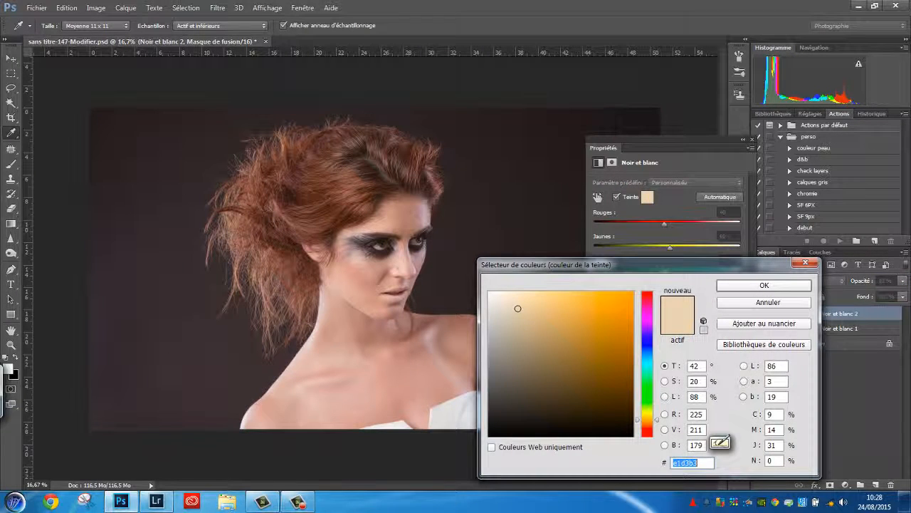
left_click(647, 341)
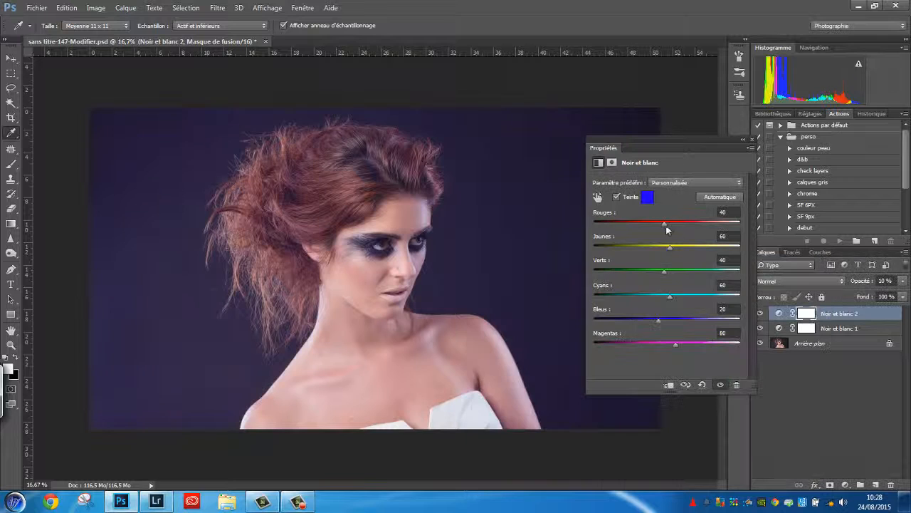
Set the blue-tinted adjustment's Rouges to 131, Jaunes 100, Verts -18, Cyans 31, Bleus 112 and Magentas 29, and close its properties
left_click_drag(666, 226, 683, 251)
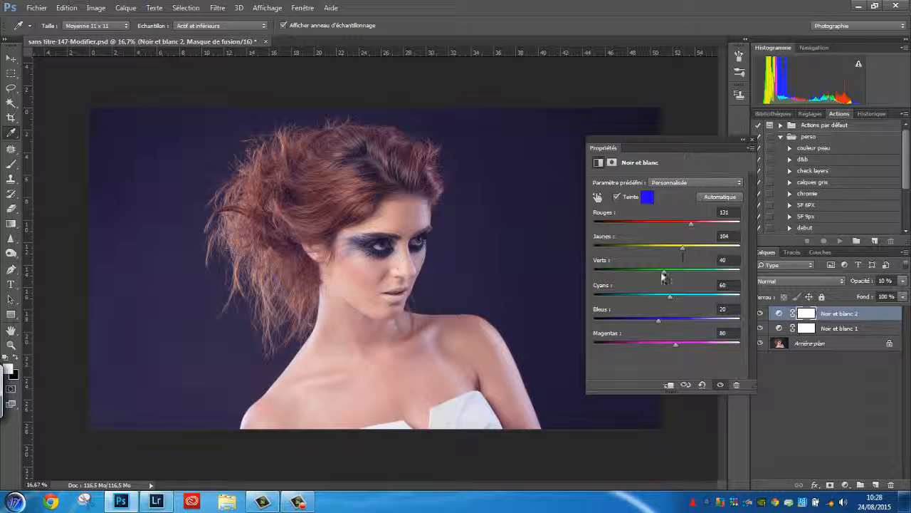
left_click_drag(664, 274, 647, 273)
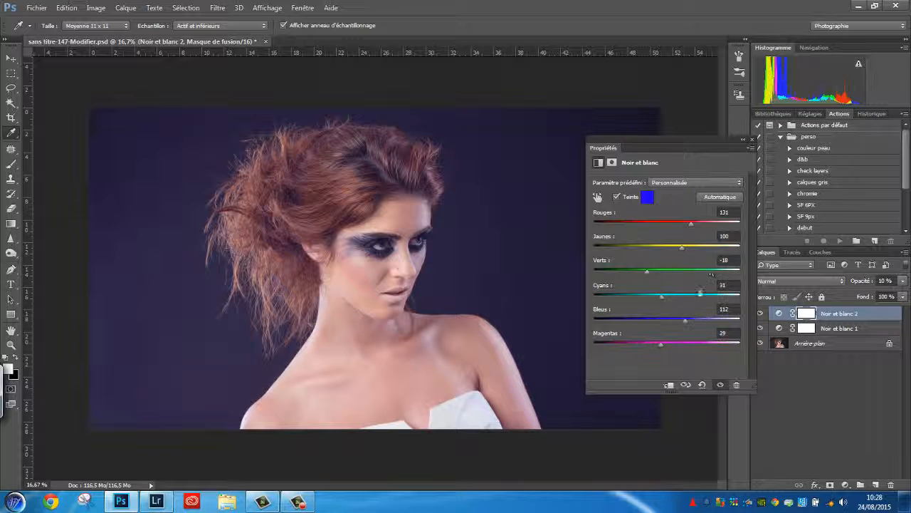
left_click(752, 141)
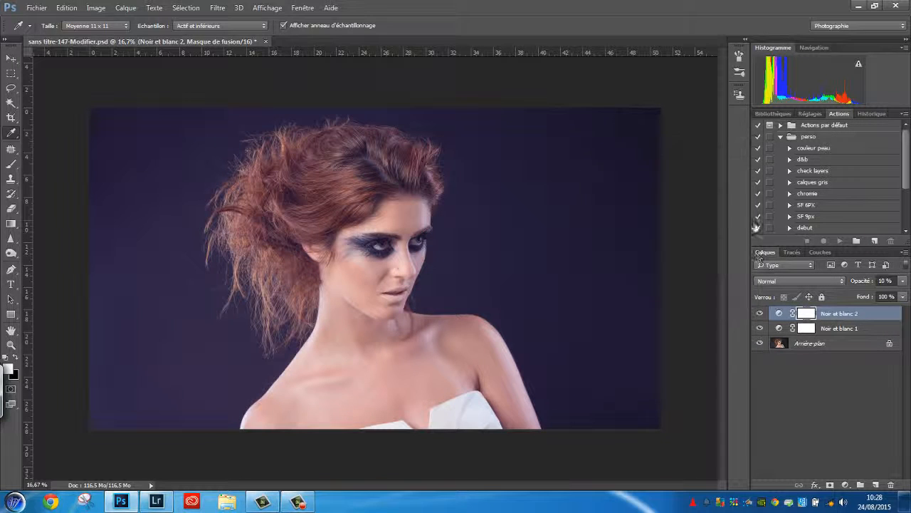
Compare the image with each tinted layer hidden, and reduce the blue-tinted layer's opacity to 5 %
left_click(760, 329)
left_click(760, 328)
left_click(760, 313)
left_click(761, 314)
left_click_drag(868, 286, 866, 286)
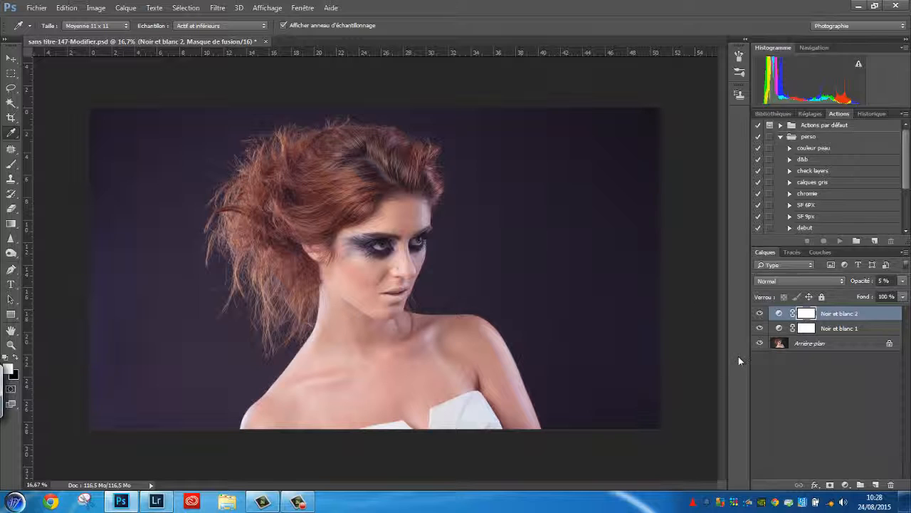
left_click(760, 314)
left_click(761, 314)
Group the two Noir et blanc adjustment layers and compare the portrait with the group hidden and shown
left_click(848, 329, "shift")
left_click(860, 485)
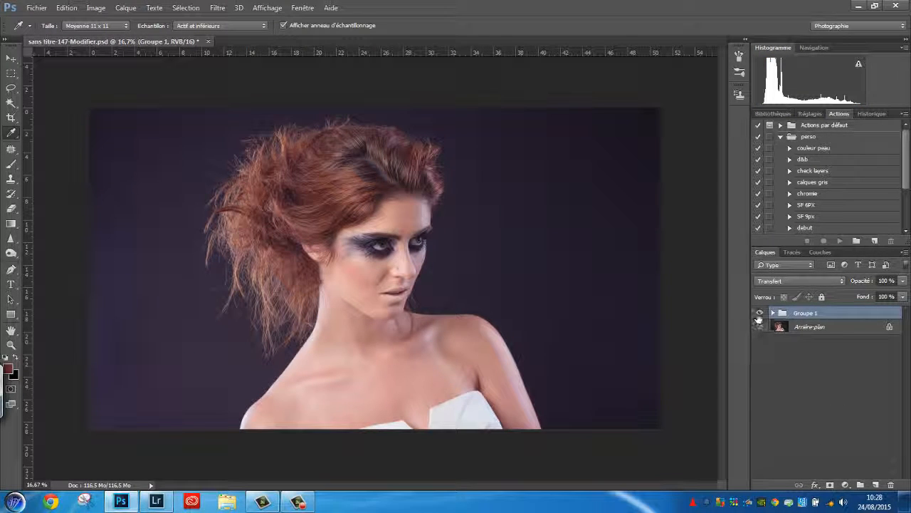
left_click(760, 313)
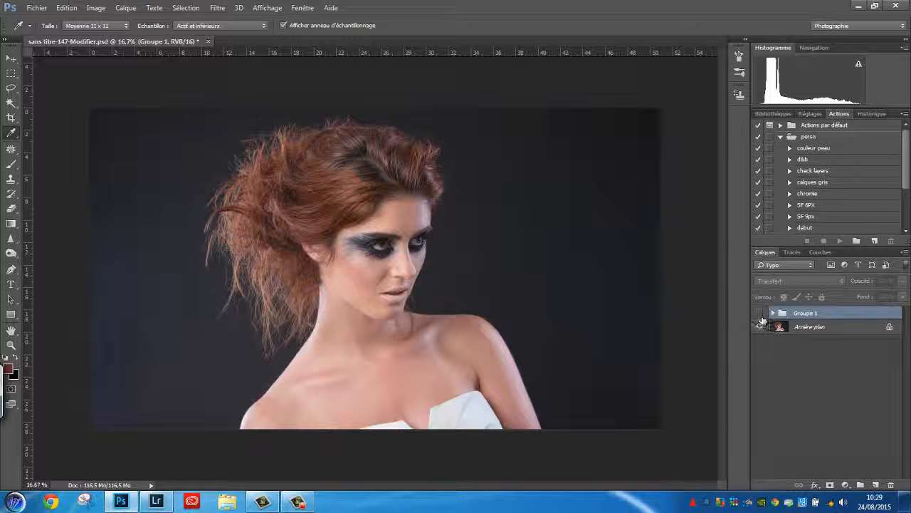
left_click(760, 314)
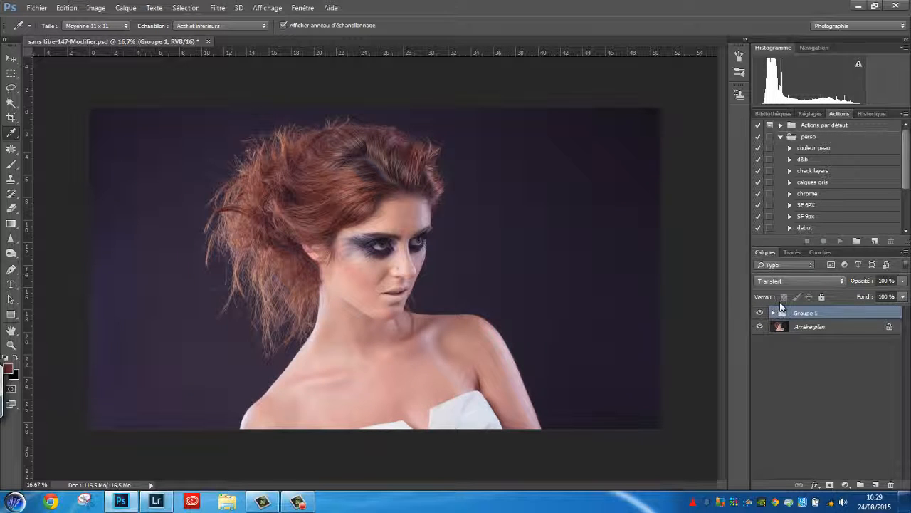